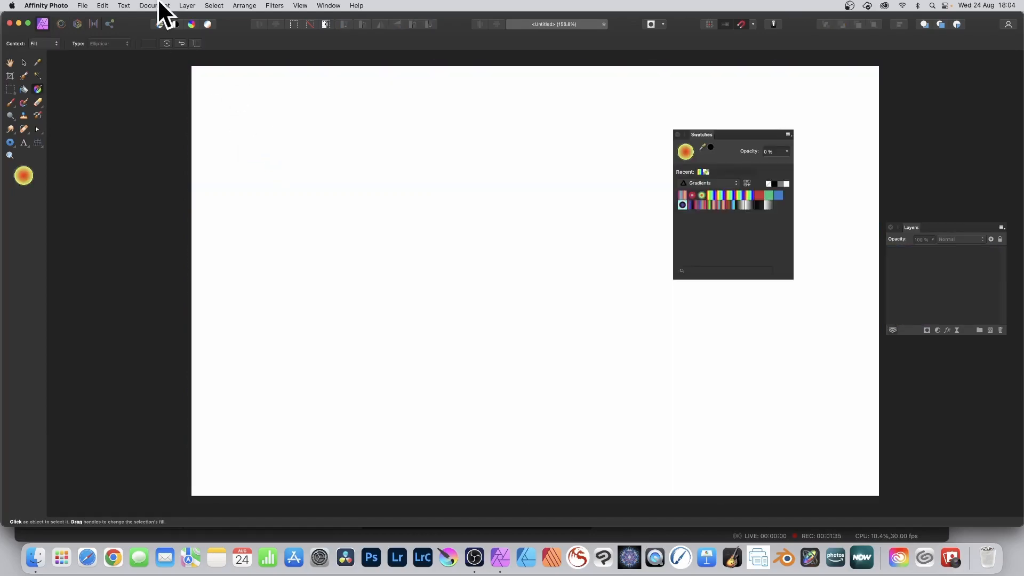
- Add a new fill layer and stretch a rainbow linear gradient diagonally across it, from upper left to lower right
click(180, 3)
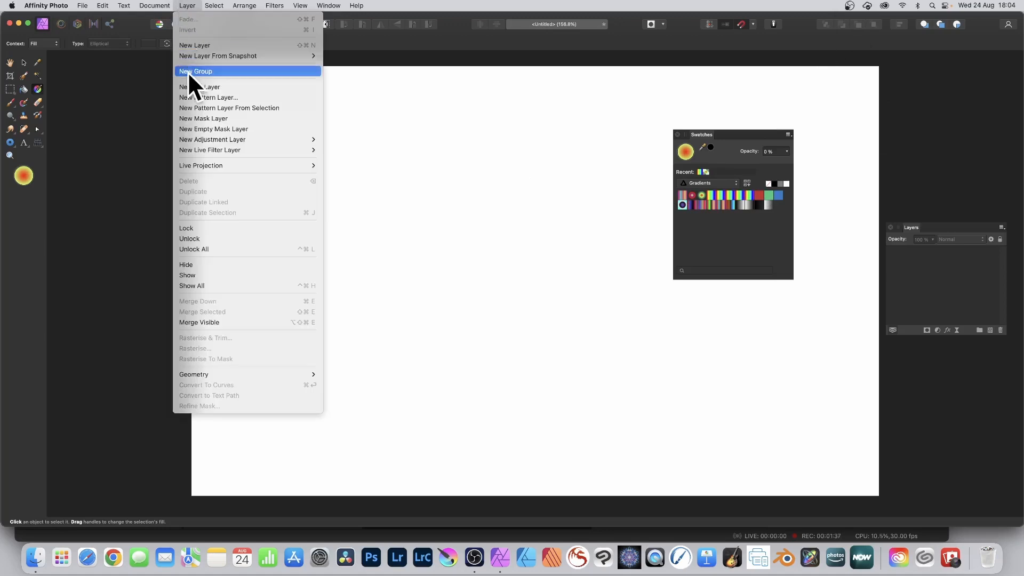
click(191, 87)
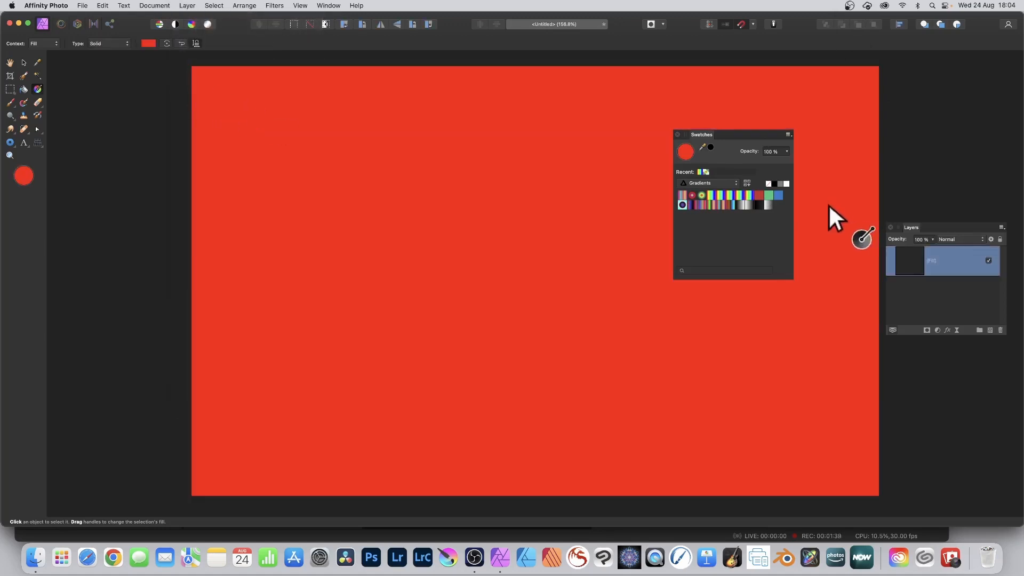
click(721, 196)
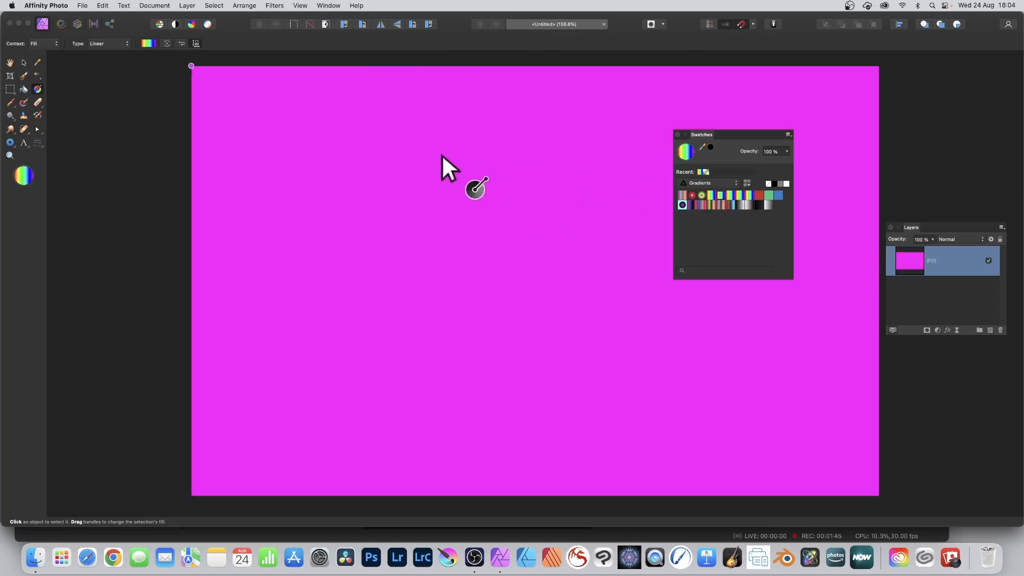
drag(441, 155, 753, 412)
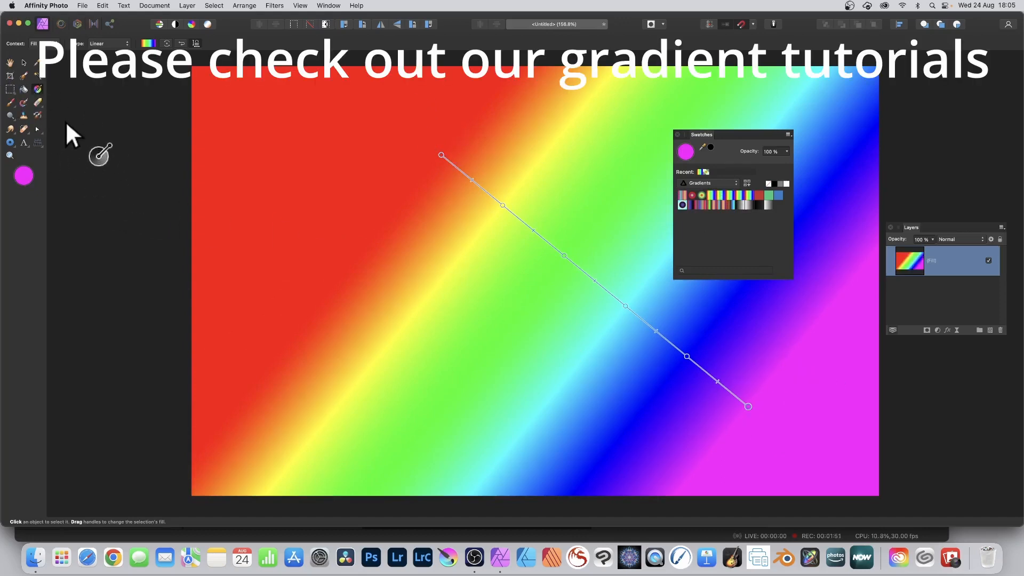
- Add a second fill layer with the Gradients 10 swatch, running diagonally from the lower-left corner area to the canvas's upper edge
click(188, 4)
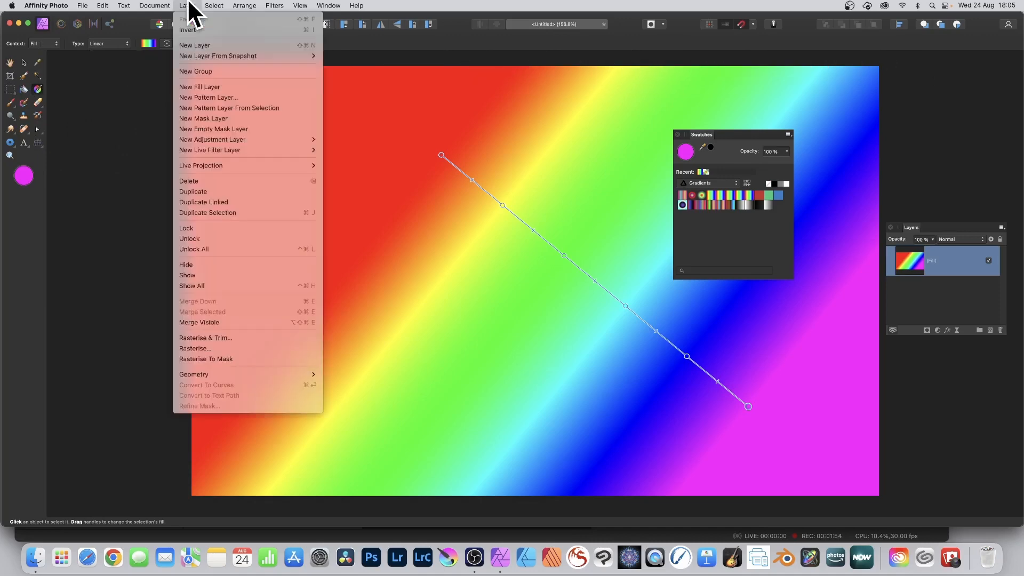
click(200, 86)
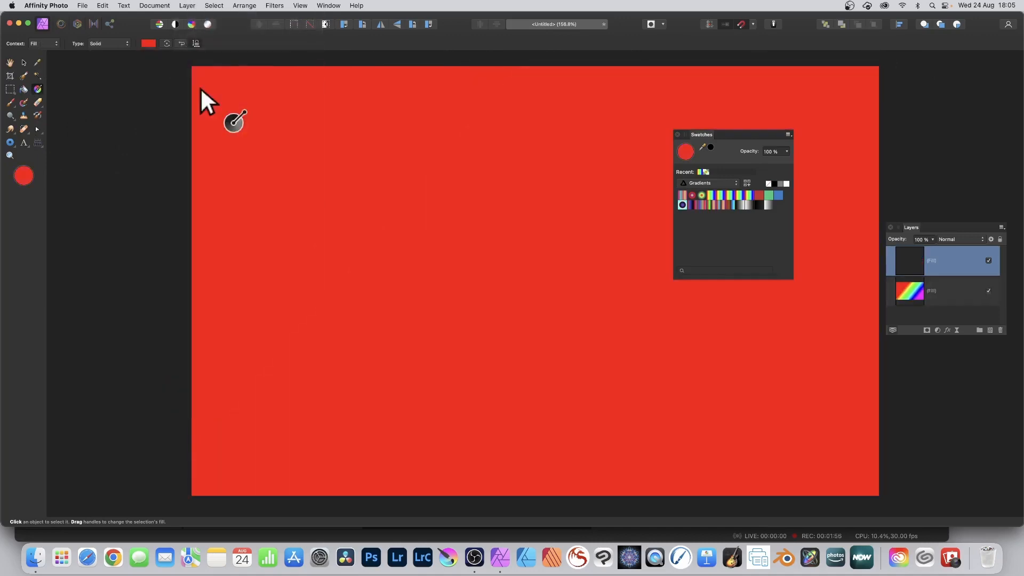
click(711, 205)
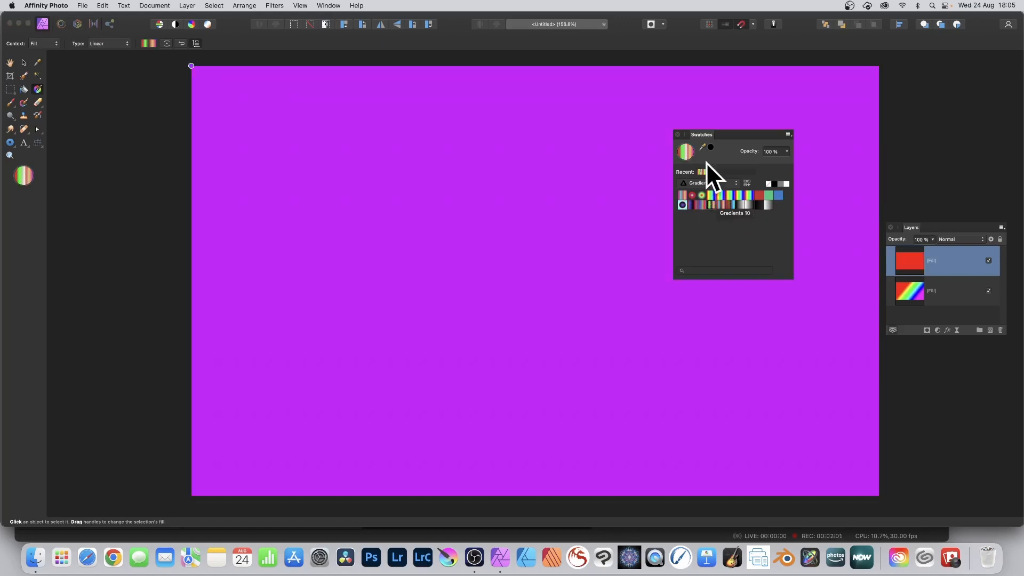
drag(432, 314, 694, 65)
drag(433, 314, 207, 451)
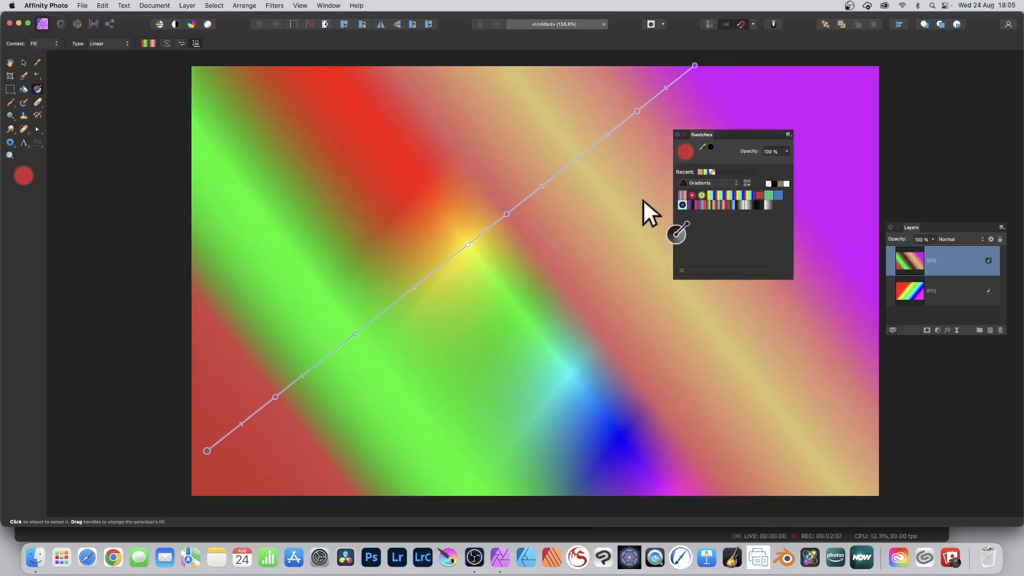
- Set the blend mode of the upper fill layer to Lighten
drag(914, 223, 543, 123)
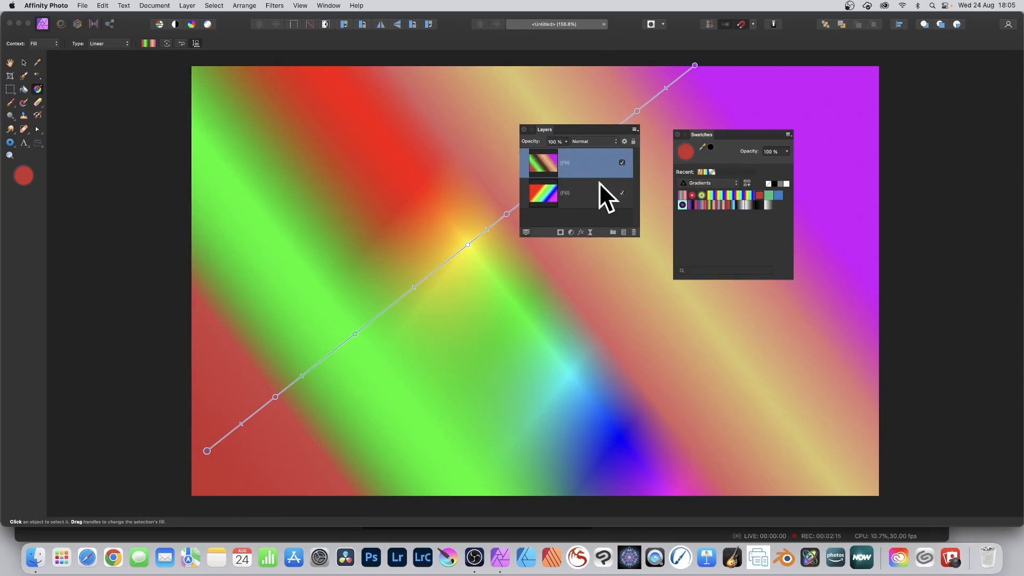
click(591, 142)
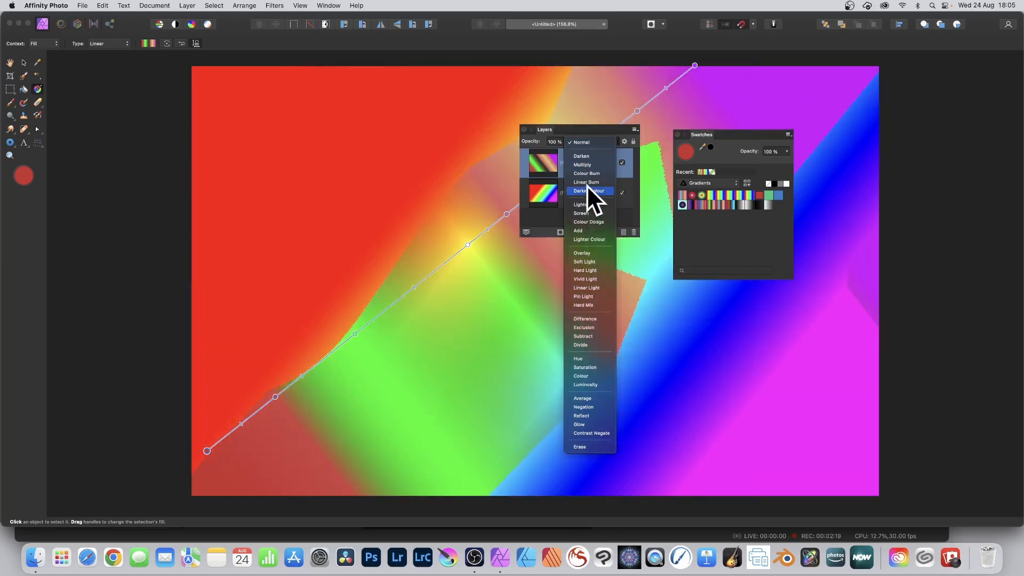
click(586, 204)
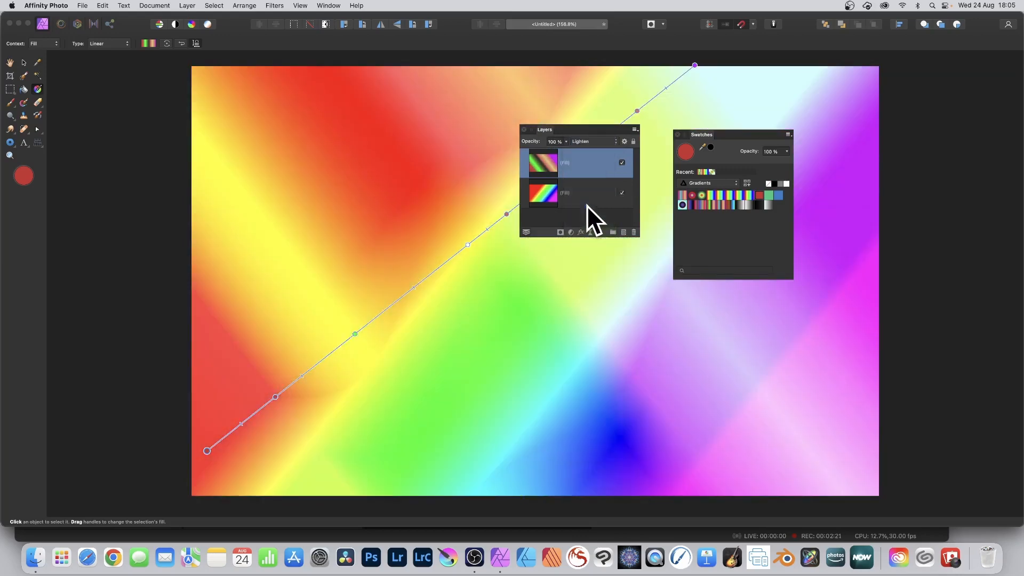
drag(543, 130, 782, 215)
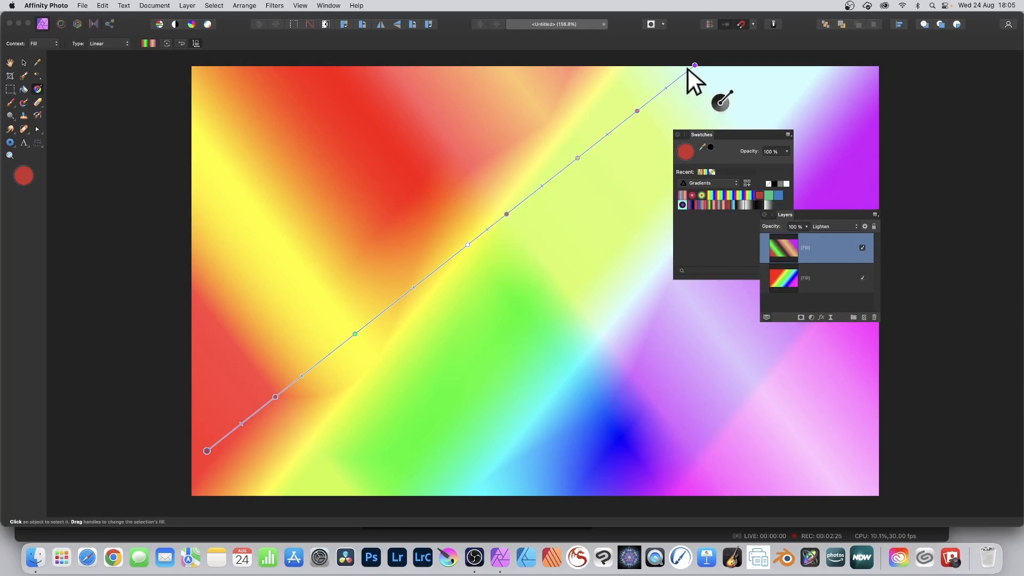
- Reposition the upper fill gradient's end point further down and the lower fill gradient's start point further left
drag(695, 65, 787, 215)
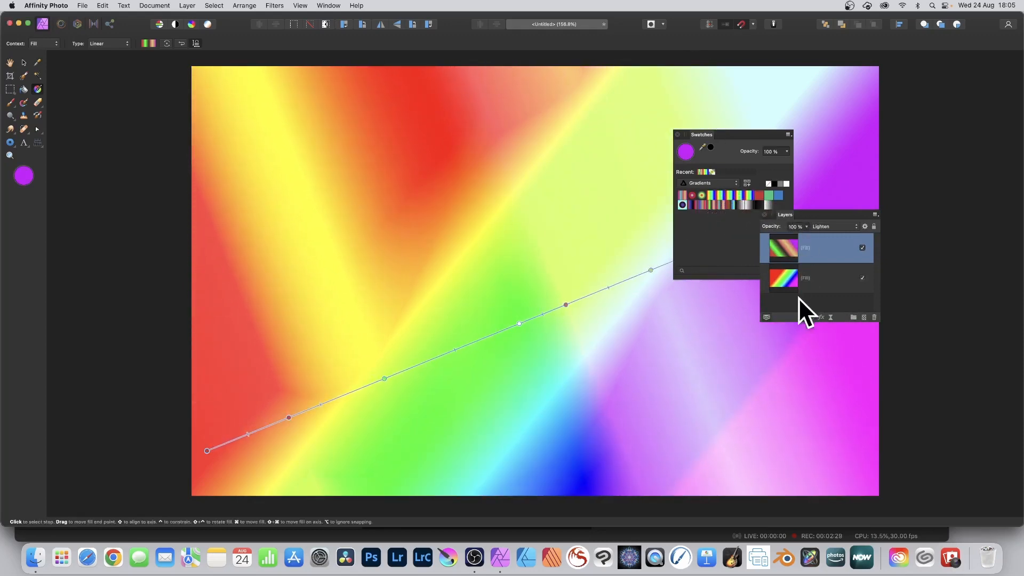
click(788, 279)
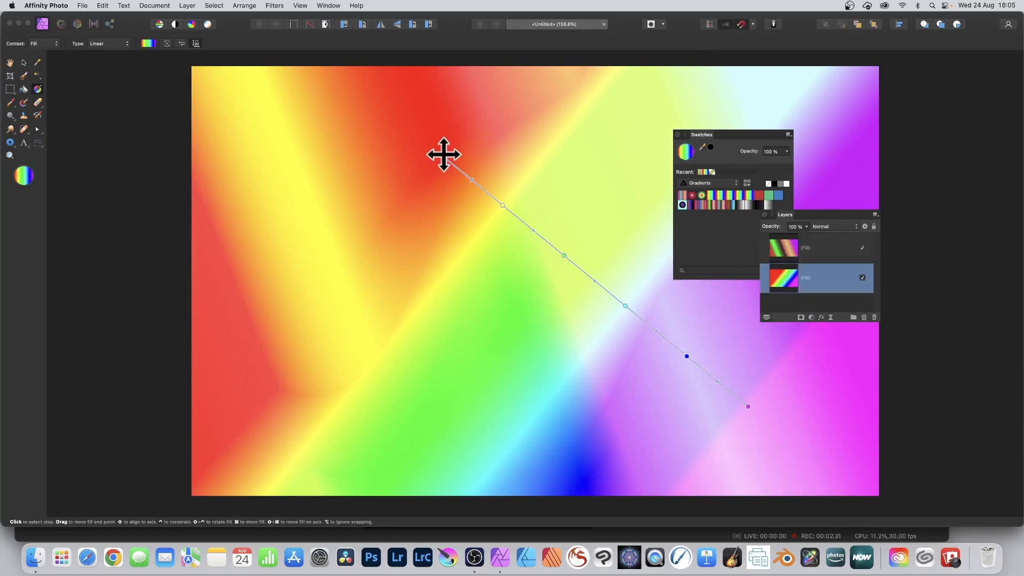
drag(442, 154, 311, 131)
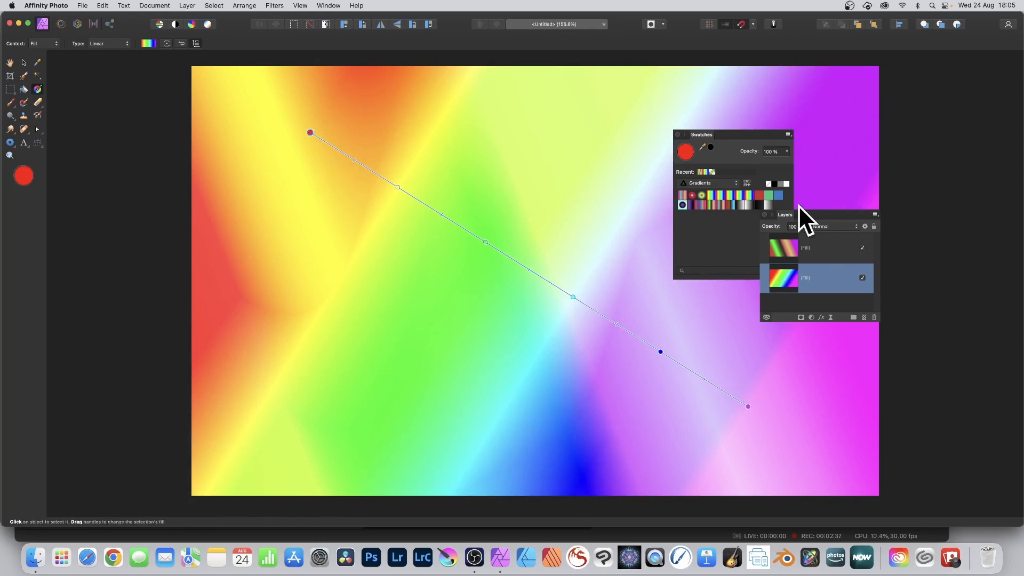
- Select both gradient fill layers and create a merged pixel layer from them with Merge Visible
click(815, 245)
shift+click(802, 278)
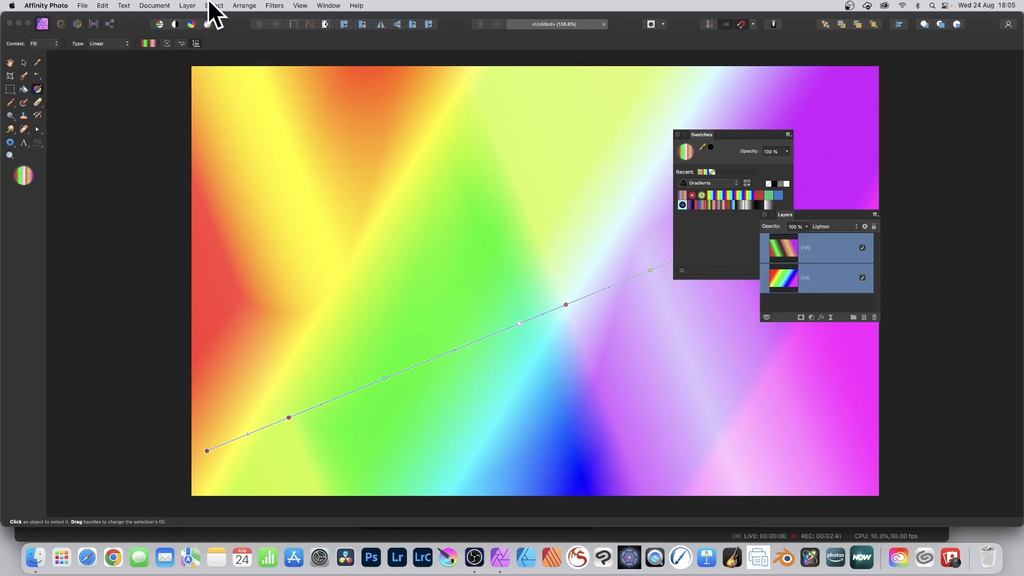
click(183, 2)
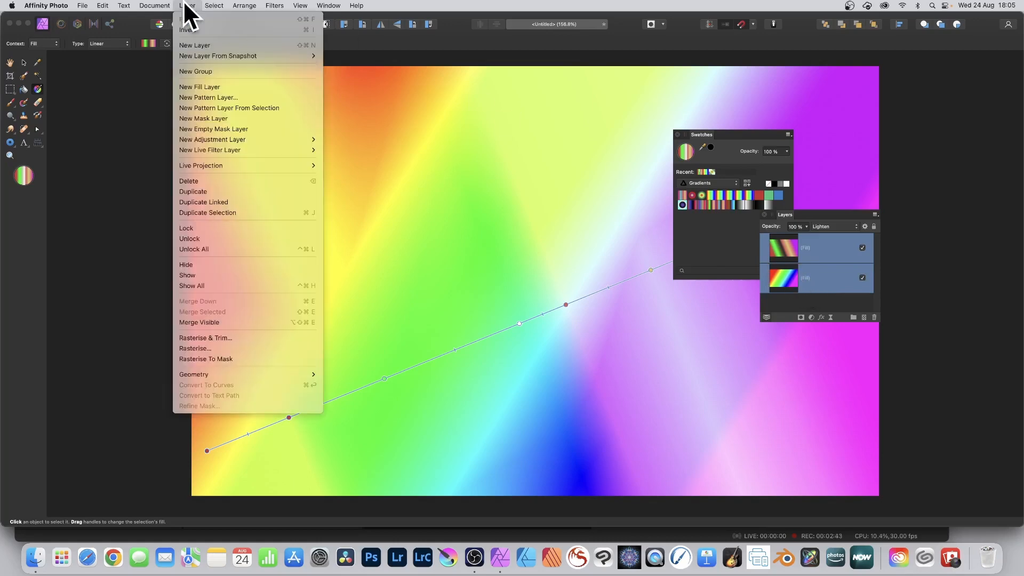
click(213, 322)
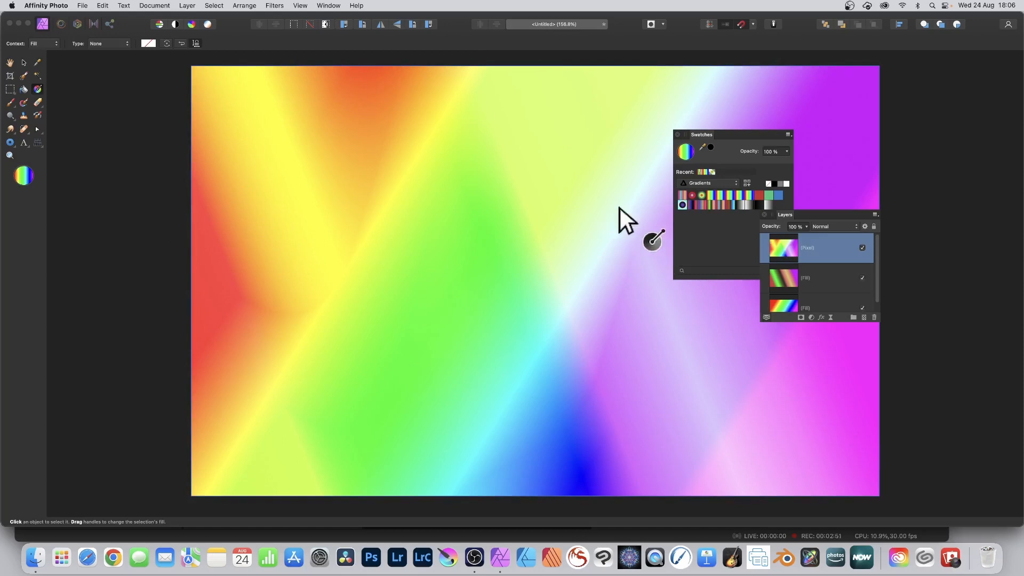
- Create a new pattern layer from the merged pixel layer using New Pattern Layer From Selection
click(24, 63)
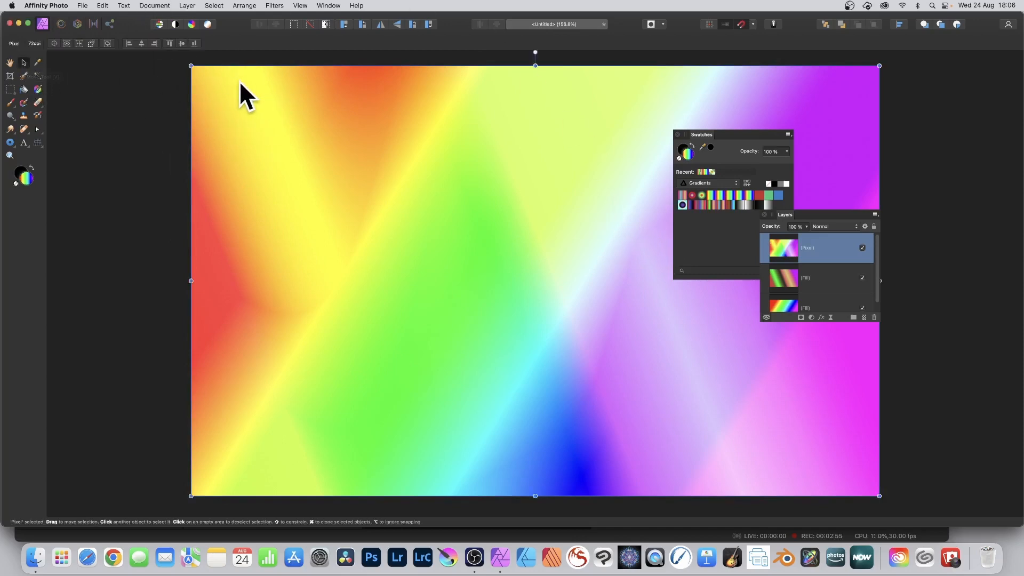
click(188, 3)
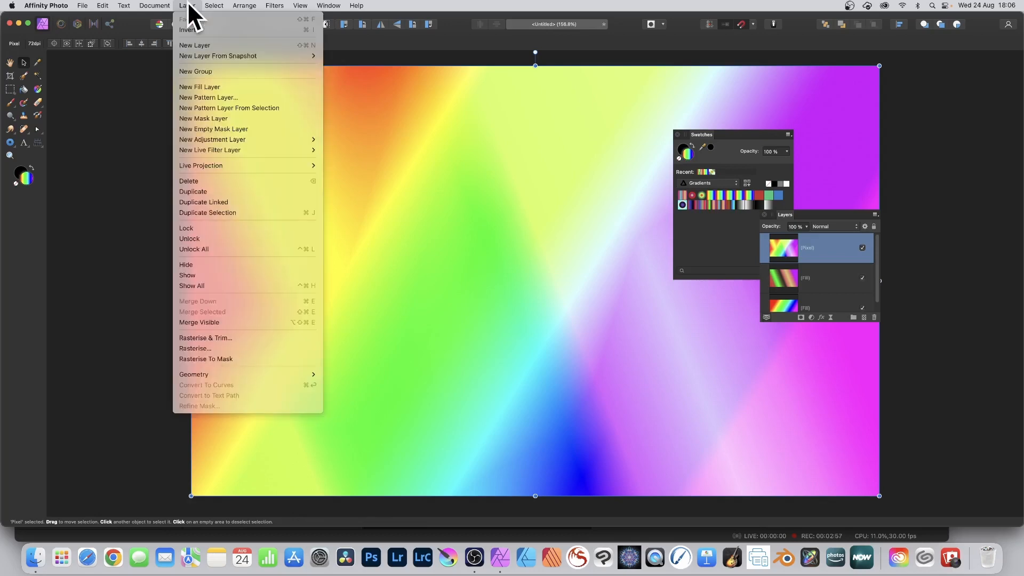
click(222, 107)
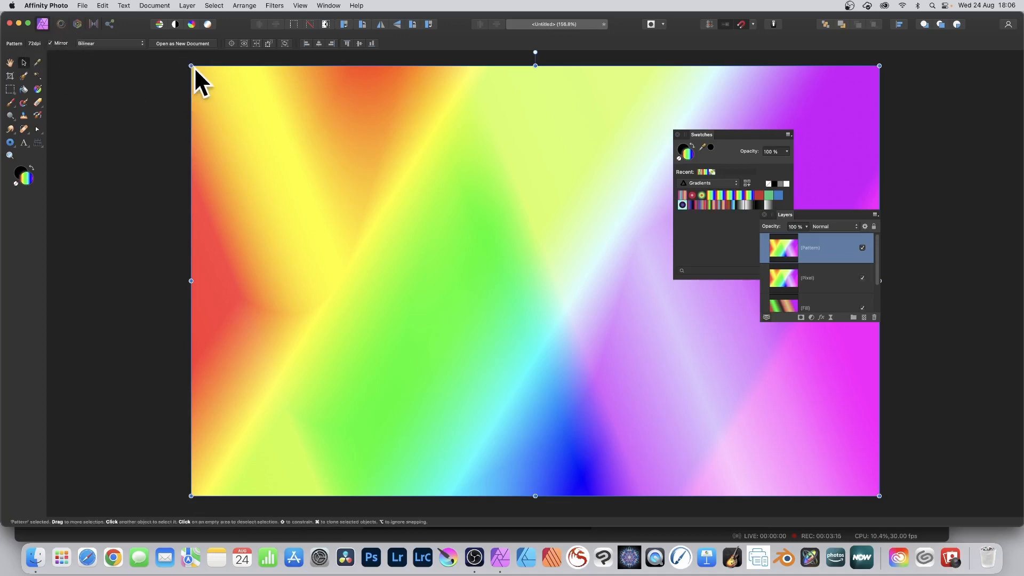
- Shrink the pattern tile to less than half its size, move it toward the canvas's upper middle and rotate it diagonally clockwise
drag(190, 66, 556, 346)
drag(664, 357, 413, 184)
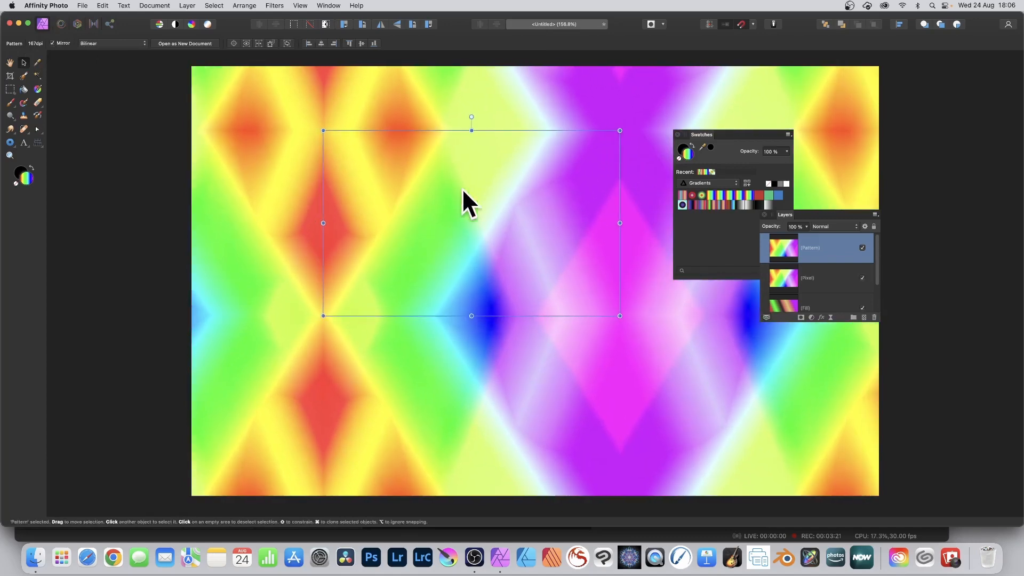
drag(470, 115, 563, 131)
drag(472, 155, 468, 189)
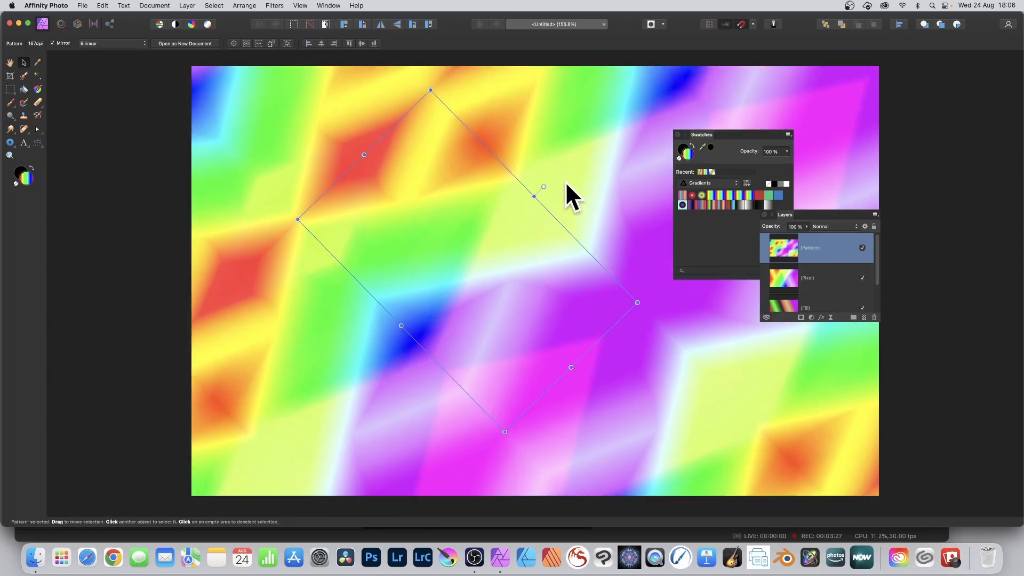
- Duplicate the pattern layer, then move the copy's tile and rotate it further clockwise to a nearly upright position
click(187, 5)
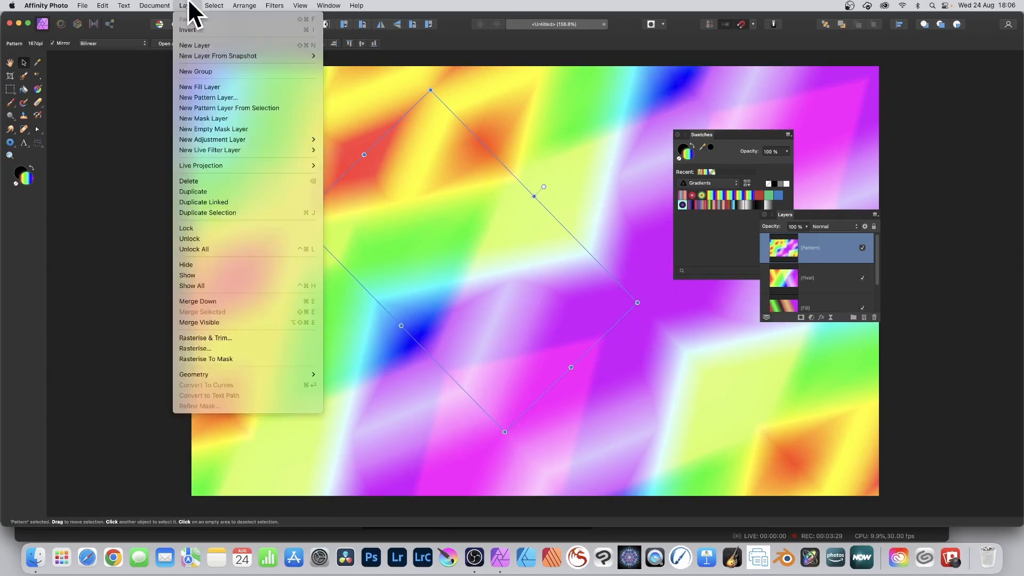
click(193, 190)
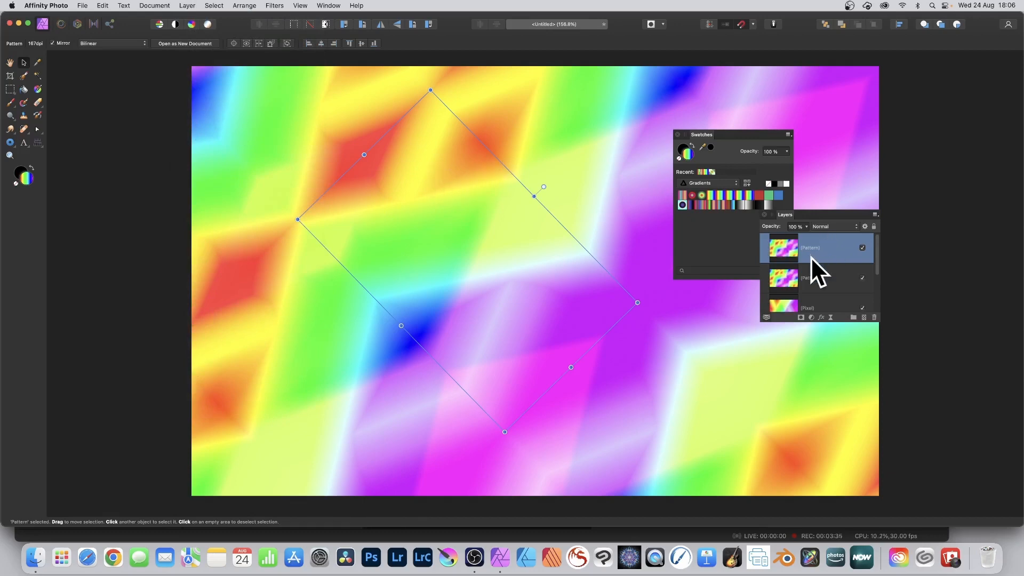
drag(501, 229, 437, 254)
drag(361, 144, 540, 169)
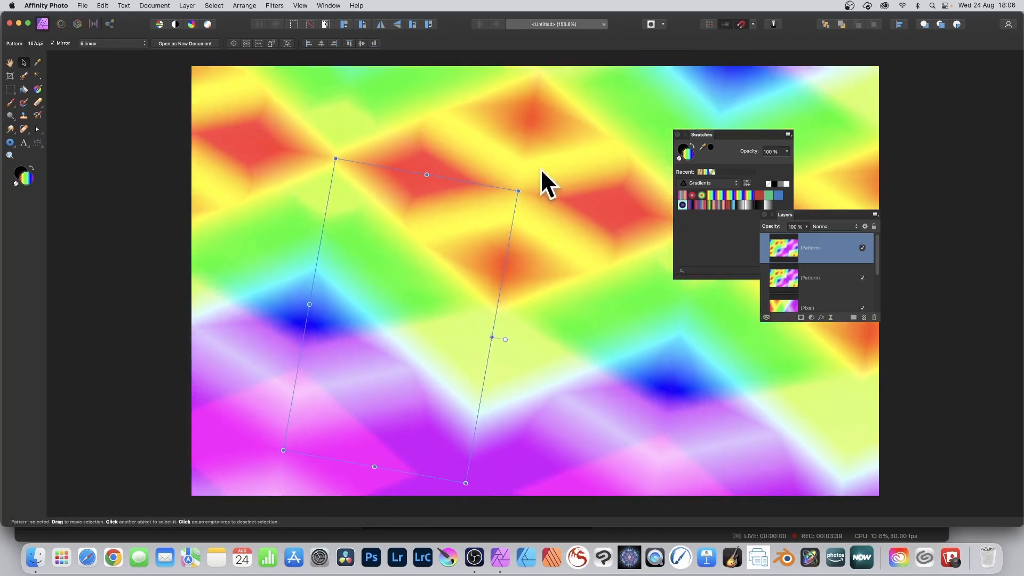
- Set the top pattern layer's blend mode to Difference and shift its tile slightly up and to the right
click(833, 226)
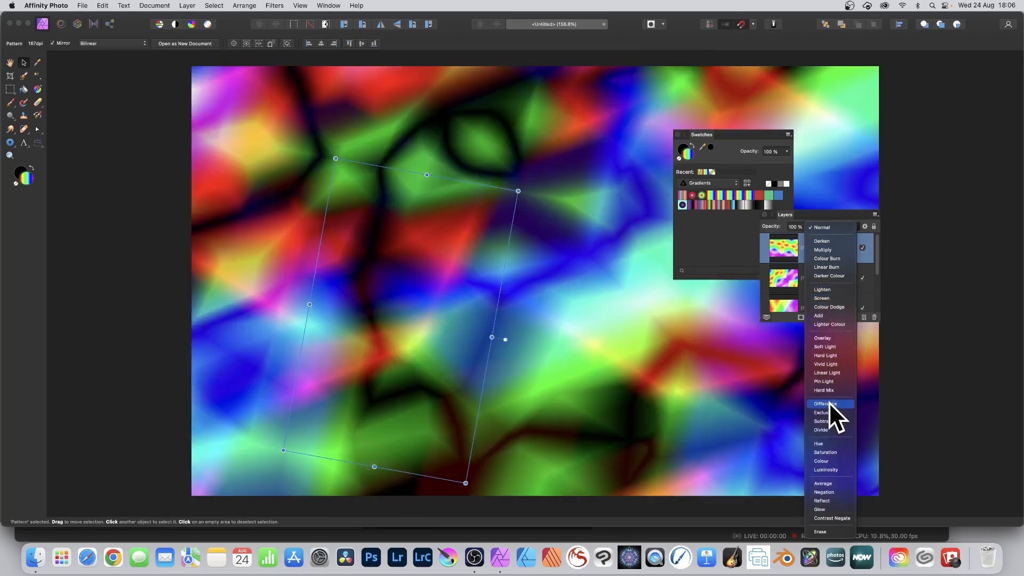
click(828, 403)
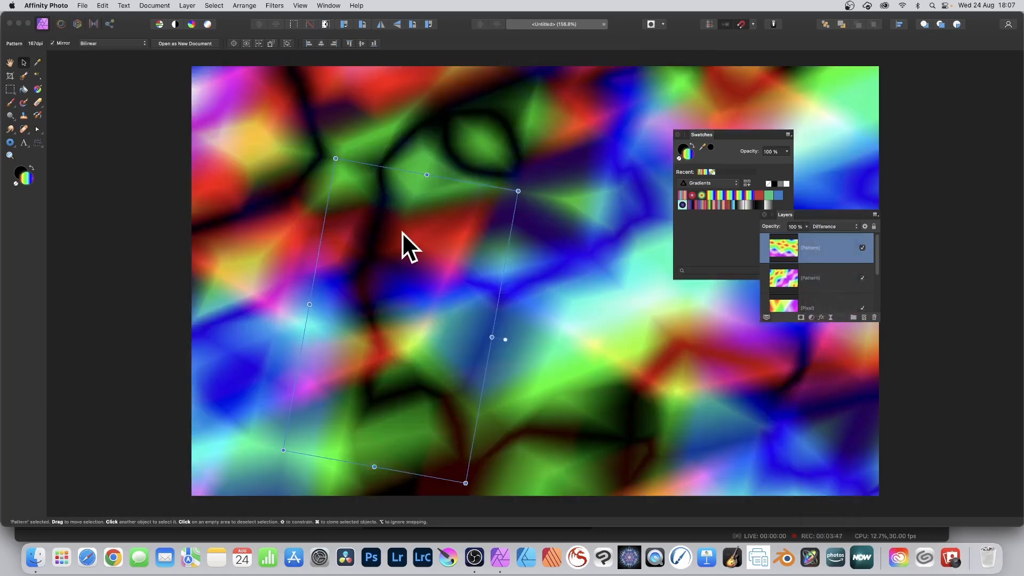
drag(399, 228, 428, 199)
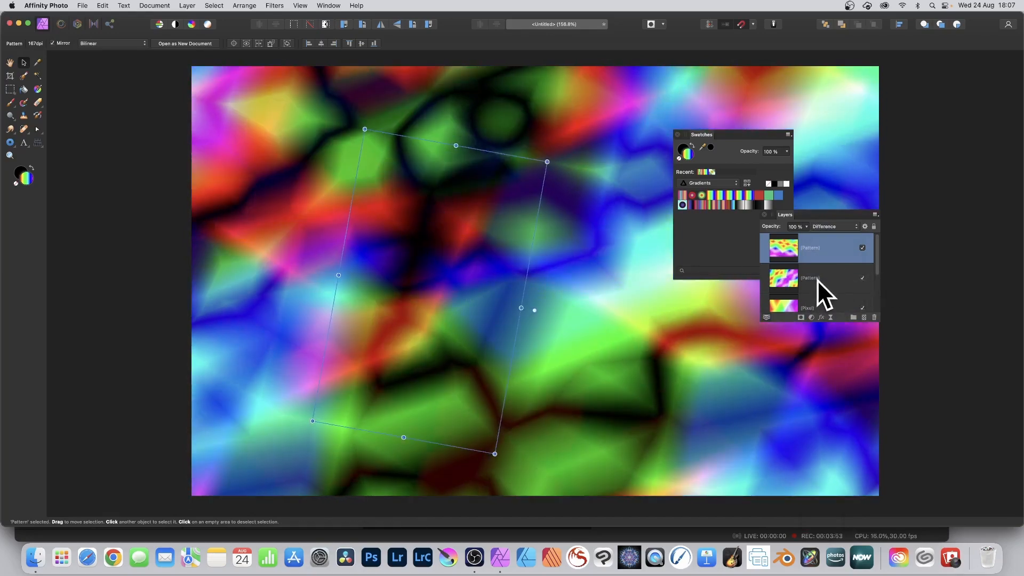
- Merge the two selected pattern layers into one and scale the resulting pattern tile down slightly
shift+click(796, 276)
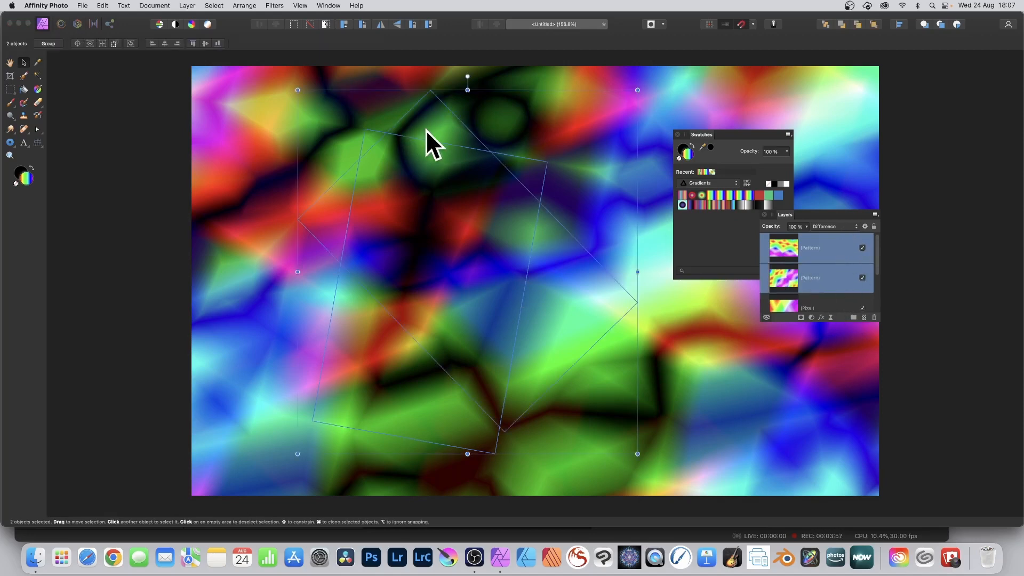
click(186, 5)
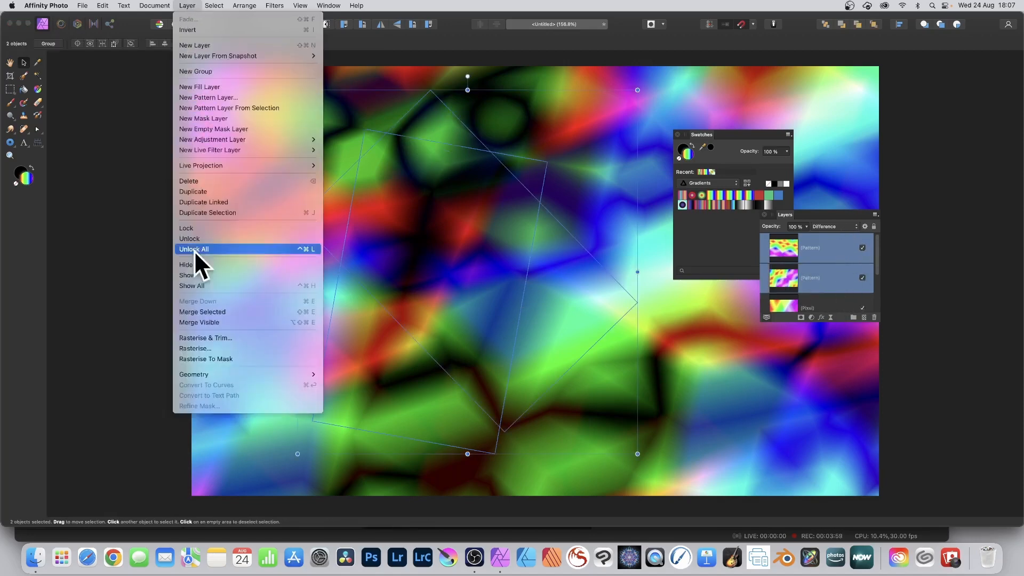
click(216, 310)
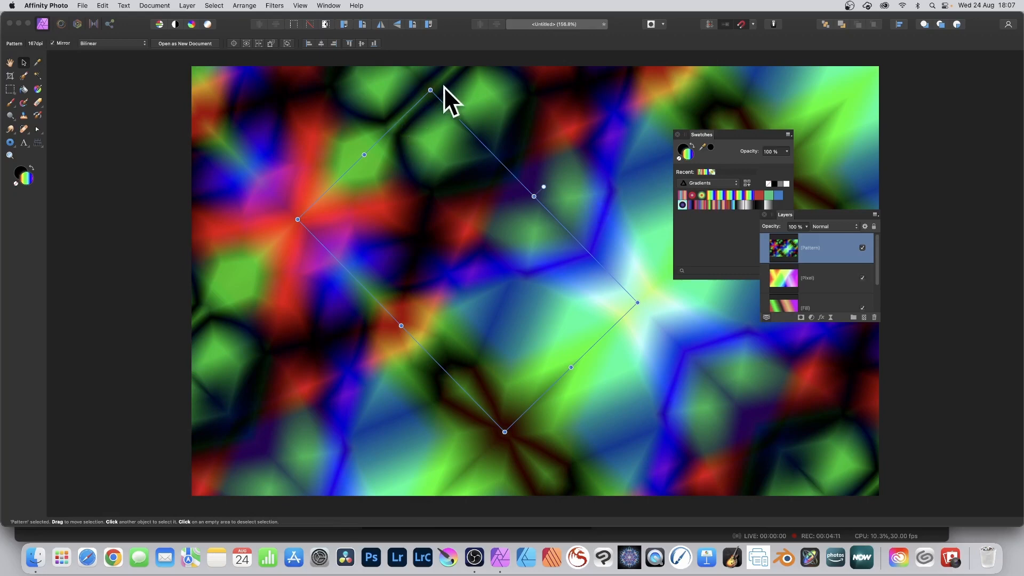
drag(430, 90, 440, 135)
- Apply a Twirl distortion with a 425.2° angle and 1034 px radius, and shrink the pattern tile so it repeats densely
click(275, 5)
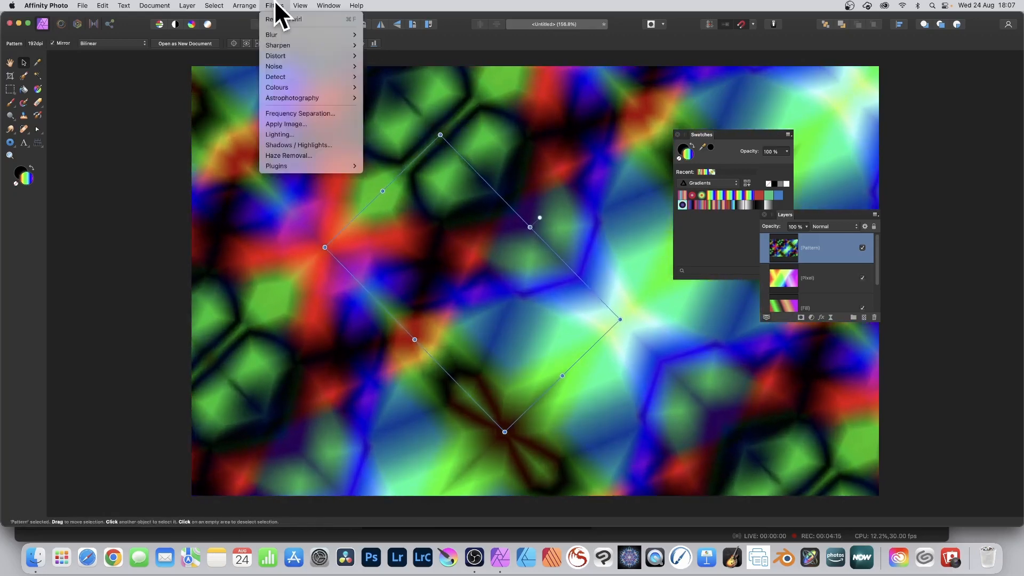
mouse_move(277, 53)
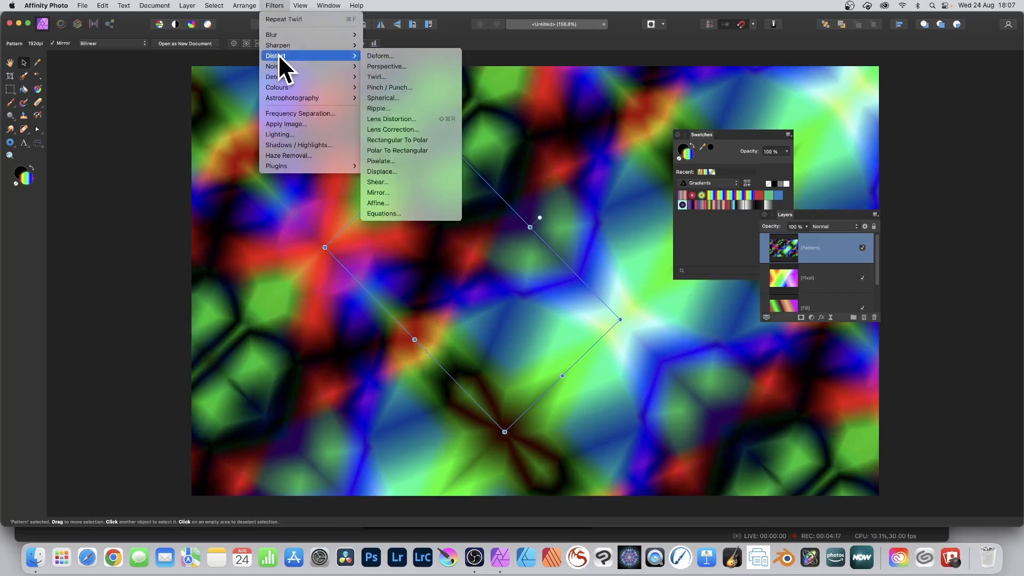
click(391, 76)
drag(786, 364, 417, 262)
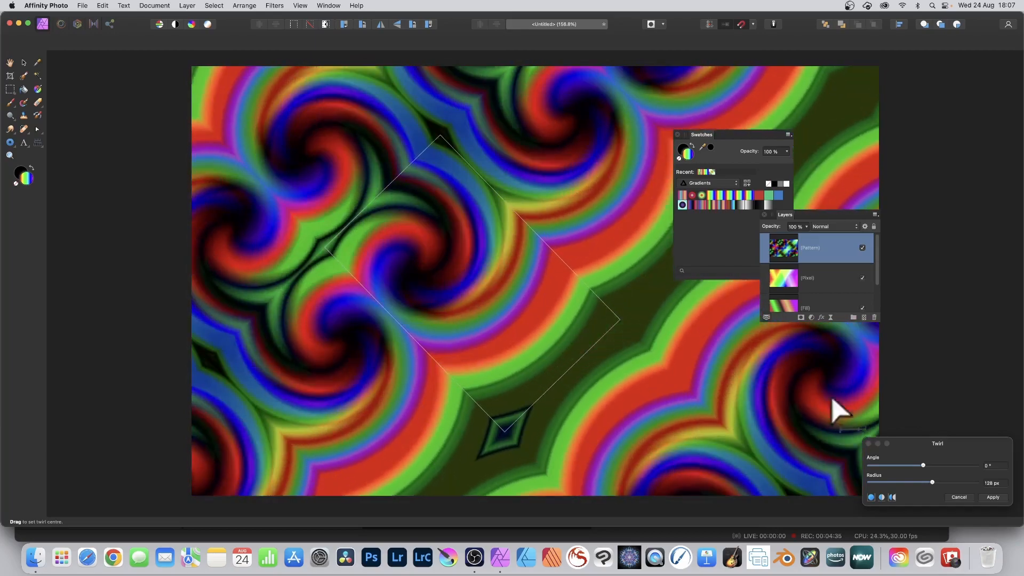
drag(961, 445, 577, 209)
drag(469, 251, 424, 276)
click(615, 241)
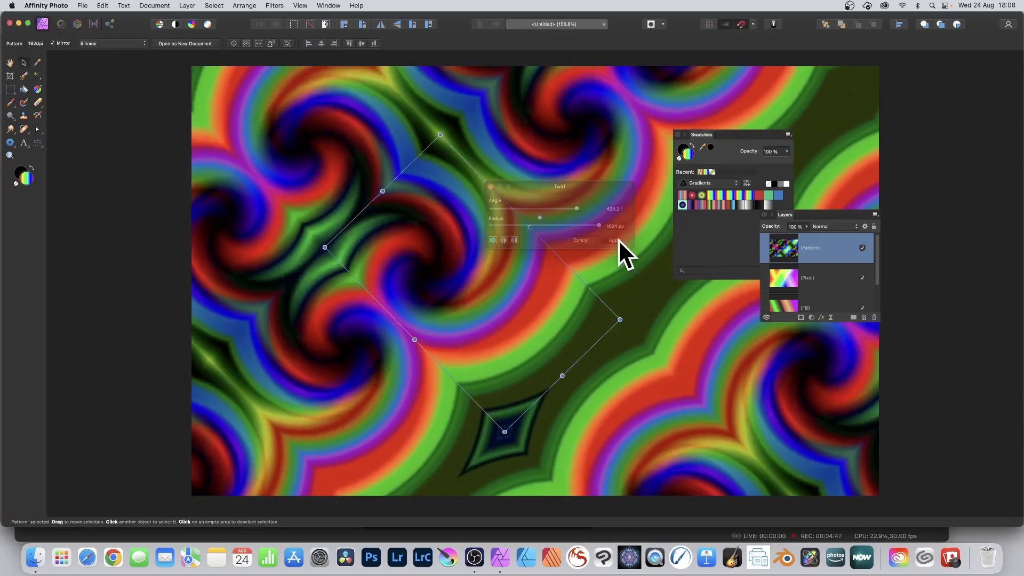
drag(440, 134, 481, 320)
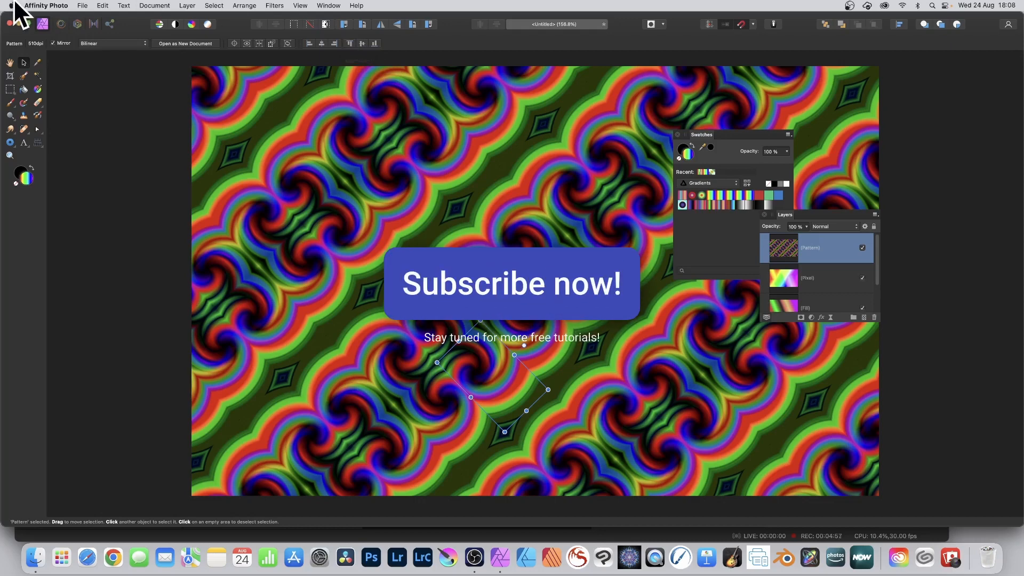
click(81, 5)
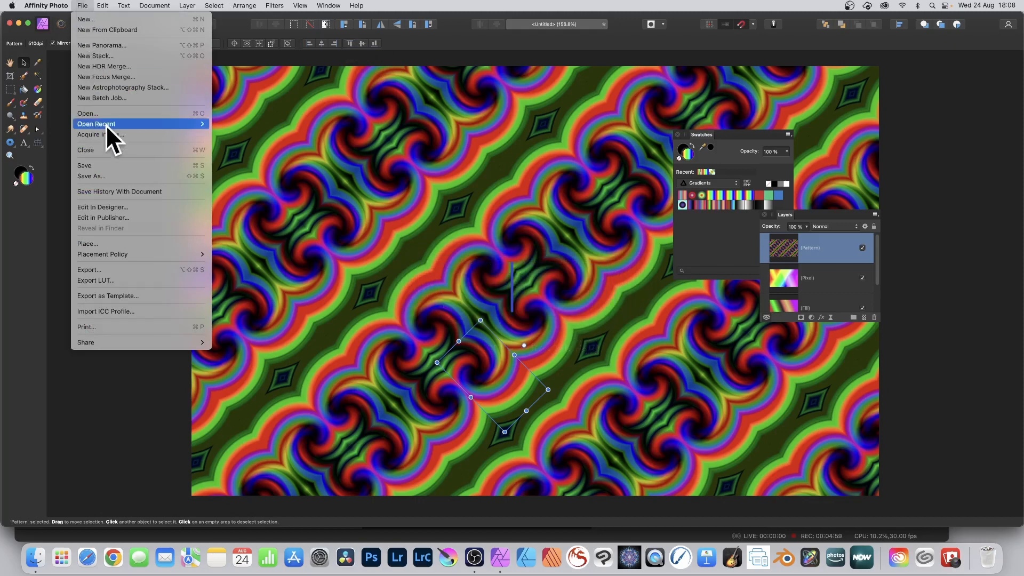
click(123, 268)
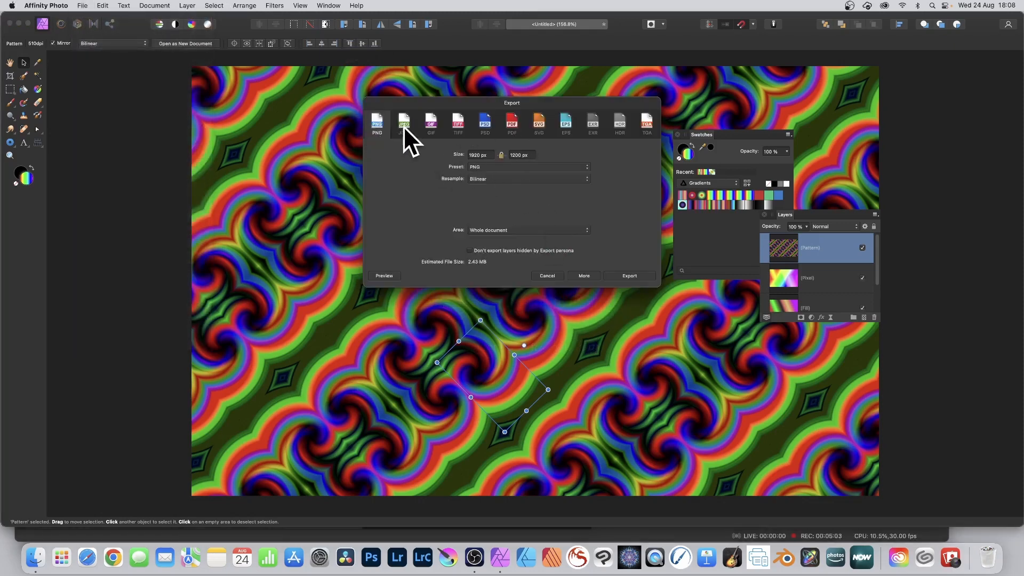
click(549, 275)
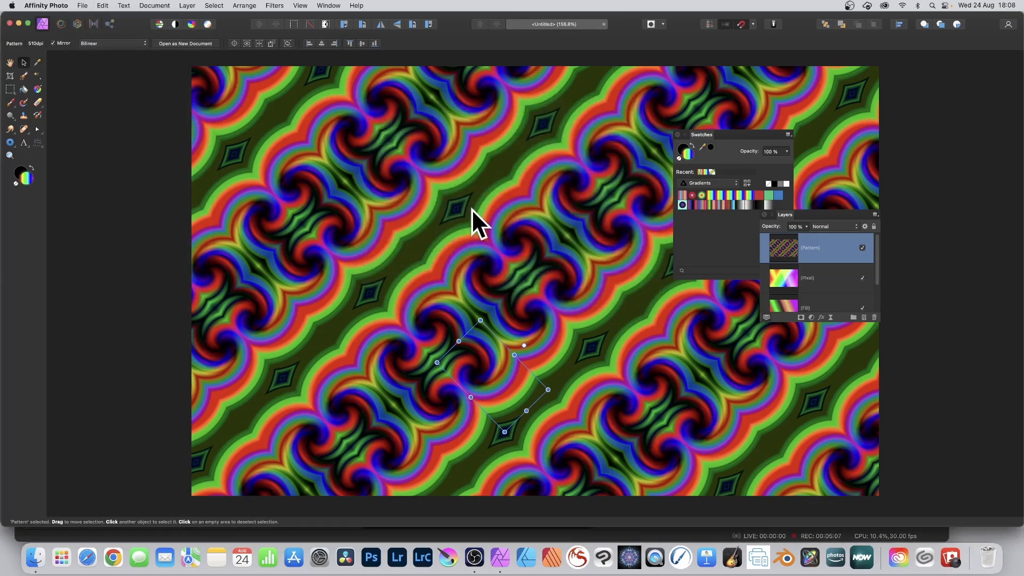